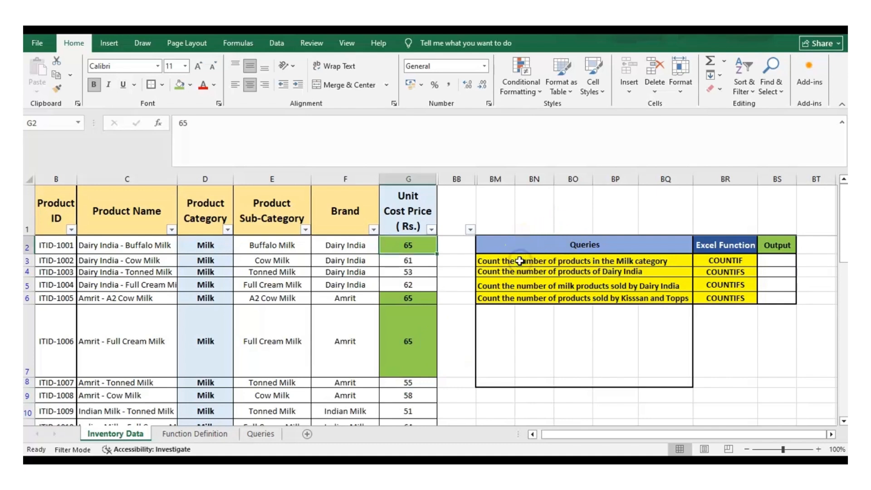
# Answer the Milk category query in output cell BS3 with the formula =COUNTIF(D:D,"Milk")
pyautogui.click(519, 261)
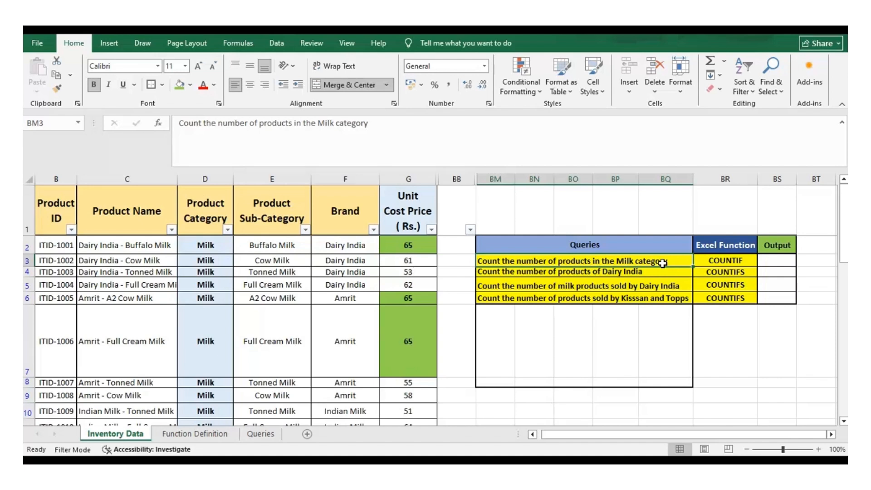
pyautogui.click(788, 263)
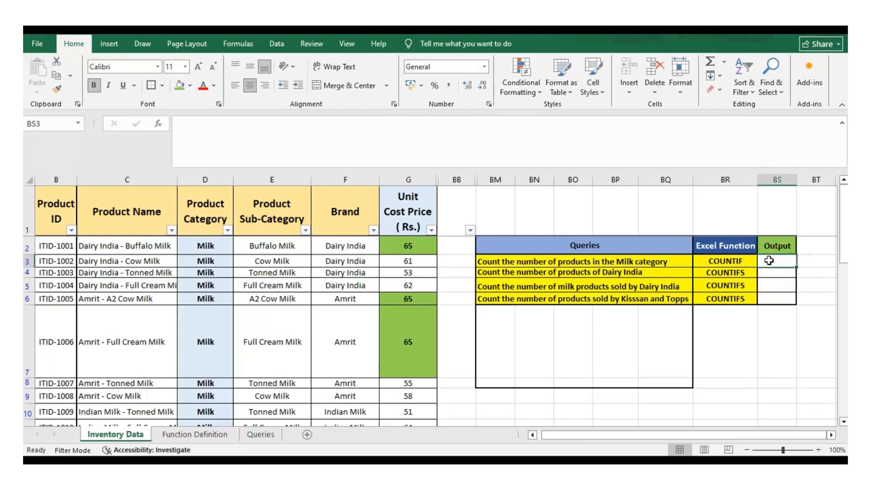
pyautogui.write('=')
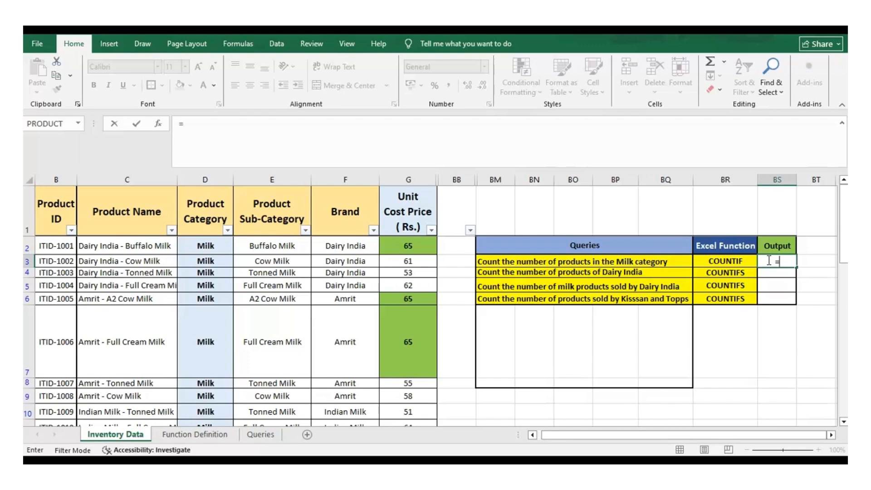
pyautogui.write('COUNTIF(')
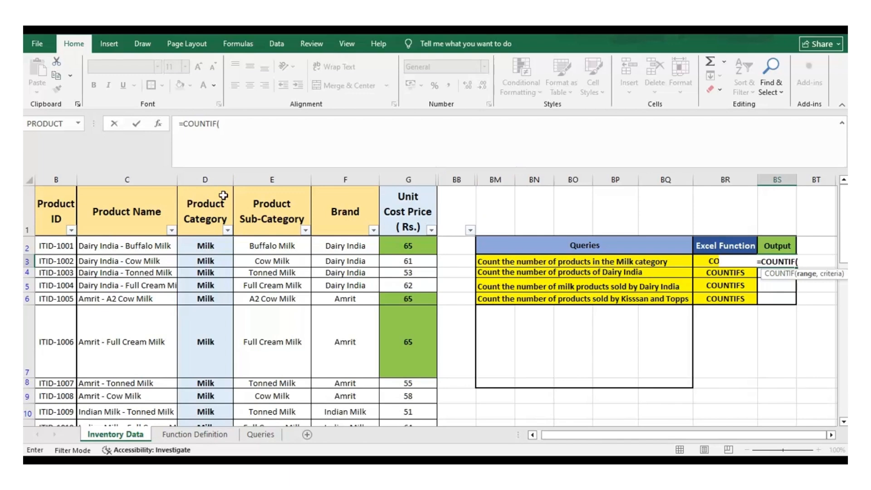
pyautogui.click(218, 178)
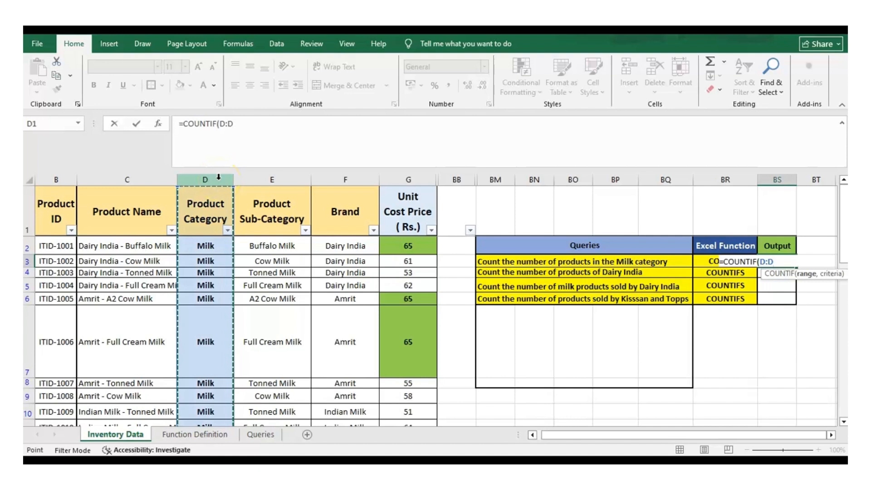
pyautogui.click(207, 175)
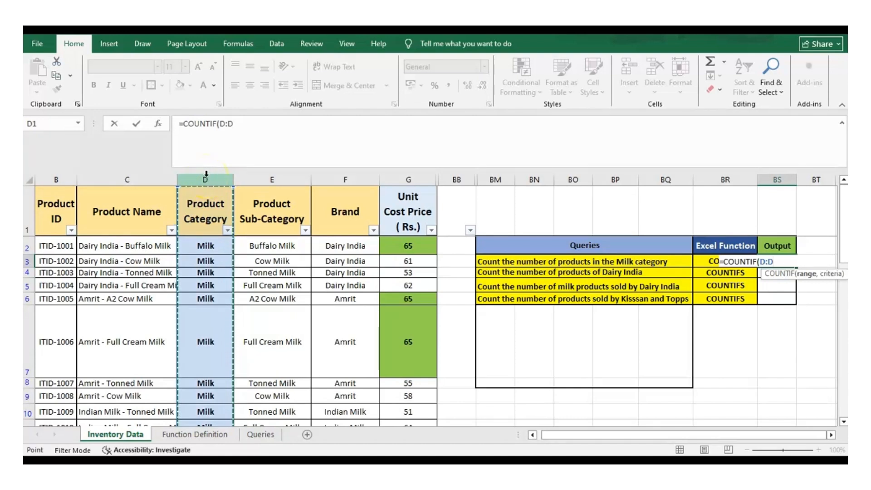
pyautogui.write(',"Mi')
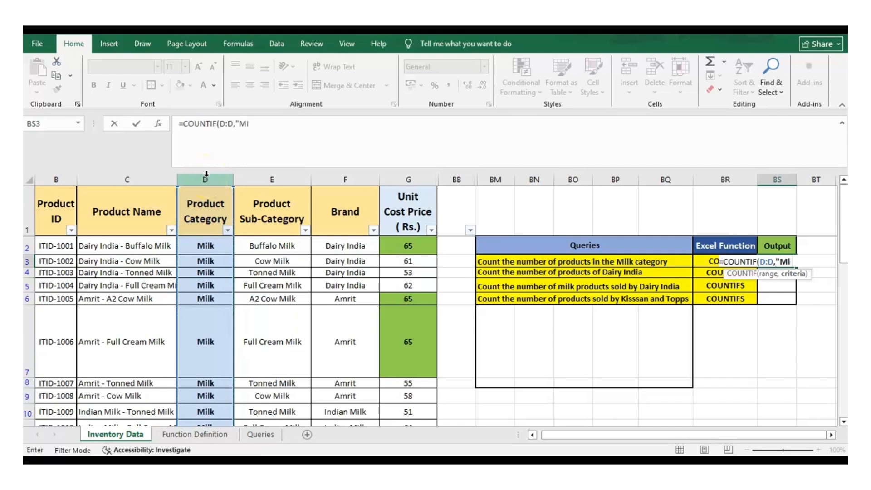
pyautogui.write('lk")')
pyautogui.press('Return')
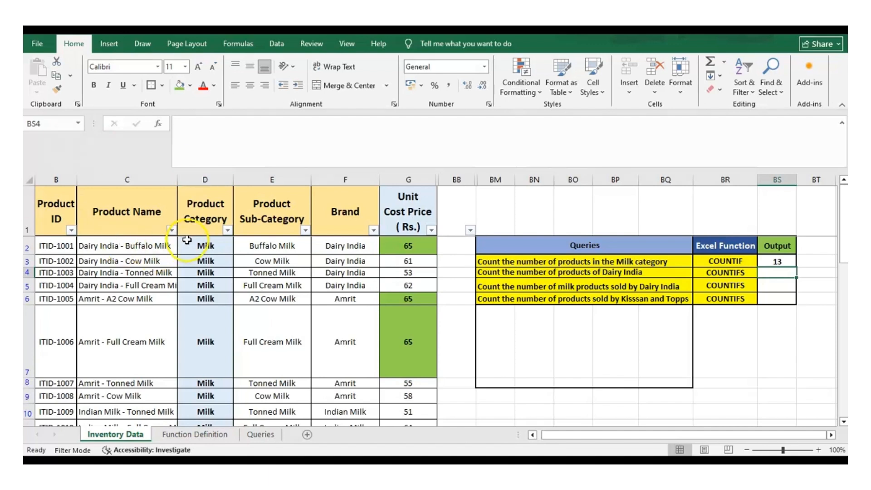
# Go through the inventory rows from the first to the last Milk product to check the Milk category count
pyautogui.click(30, 244)
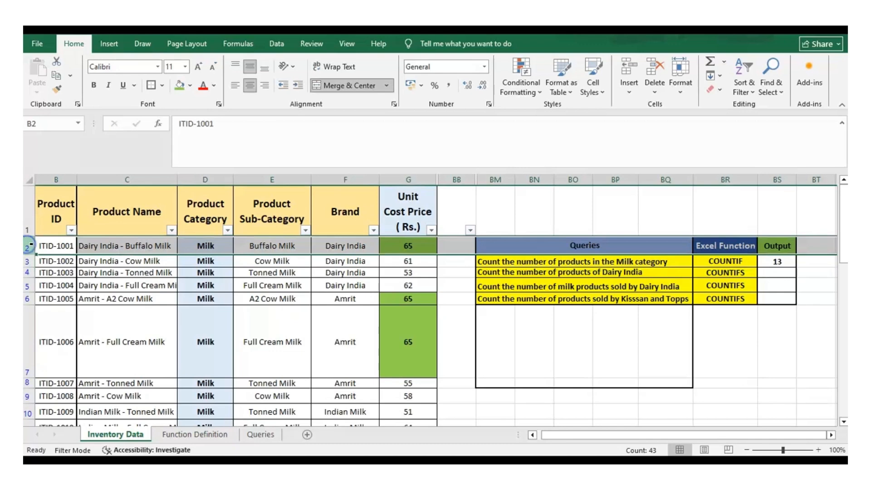
pyautogui.press('Down')
pyautogui.press('Down')
pyautogui.press('Down')
pyautogui.press('Down')
pyautogui.press('Down')
pyautogui.press('Down')
pyautogui.press('Down')
pyautogui.press('Down')
pyautogui.press('Down')
pyautogui.press('Down')
pyautogui.press('Down')
pyautogui.press('Down')
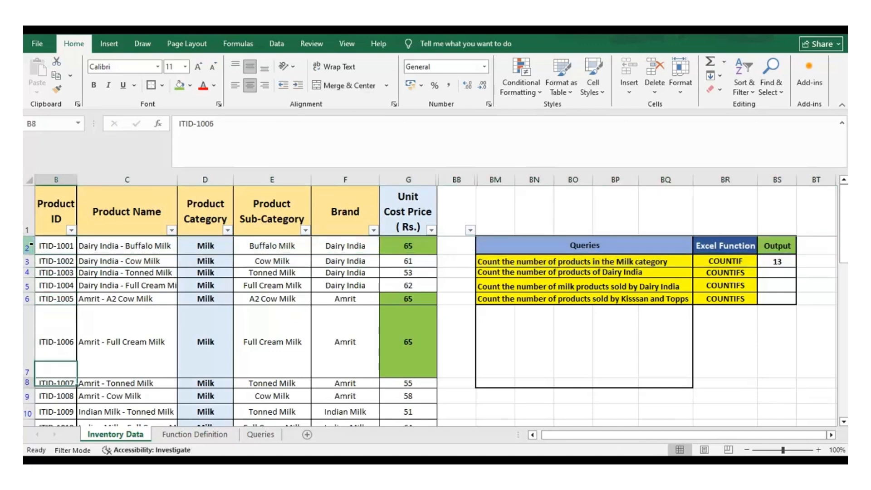
pyautogui.press('Down')
pyautogui.press('Down')
pyautogui.press('Down')
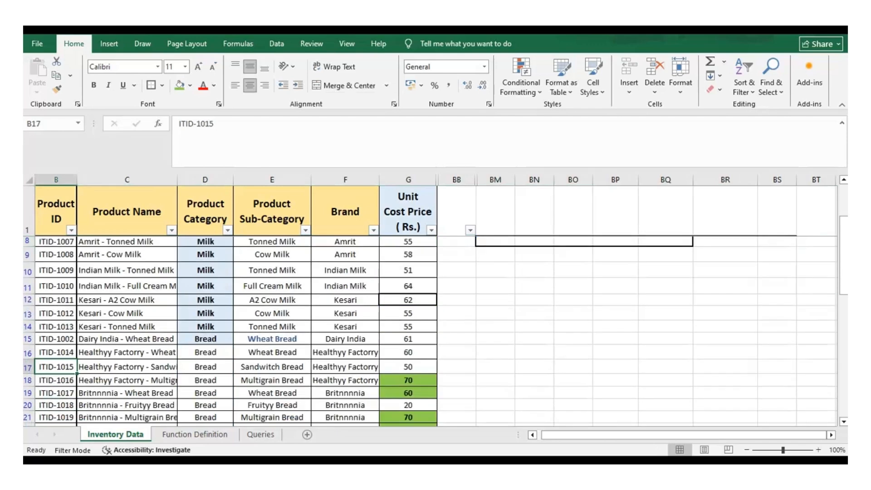
pyautogui.click(28, 326)
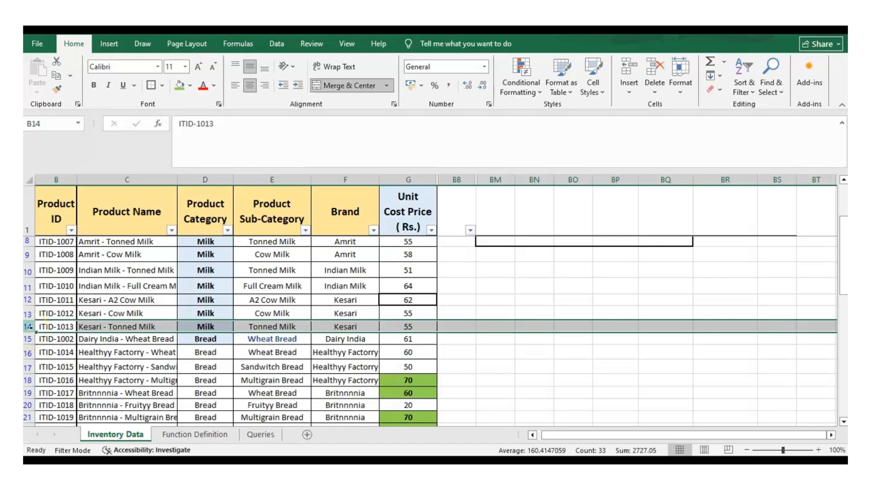
pyautogui.press('Up')
pyautogui.press('Up')
pyautogui.press('Up')
pyautogui.press('Up')
pyautogui.press('Up')
pyautogui.press('Up')
pyautogui.press('Up')
pyautogui.press('Up')
pyautogui.press('Up')
pyautogui.press('Up')
pyautogui.press('Up')
pyautogui.press('Up')
pyautogui.press('Up')
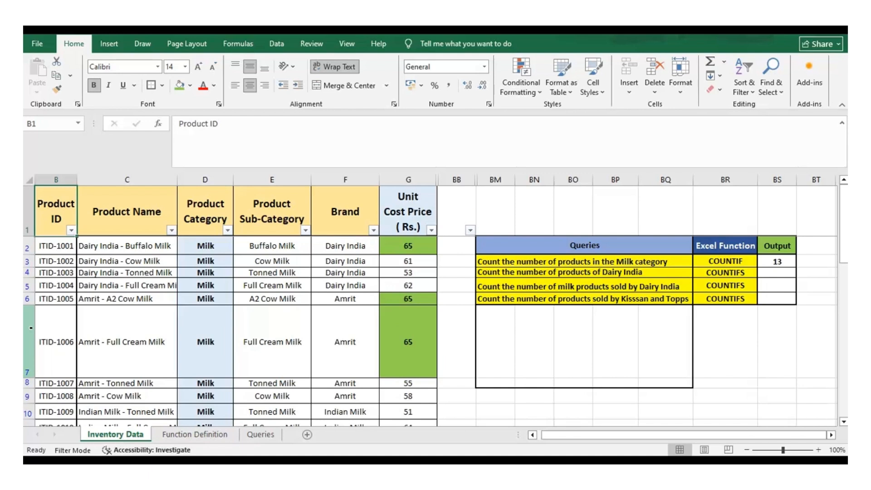
# Answer the Dairy India query in output cell BS4 with =COUNTIF(F:F,"Dairy India") and center the result
pyautogui.click(614, 272)
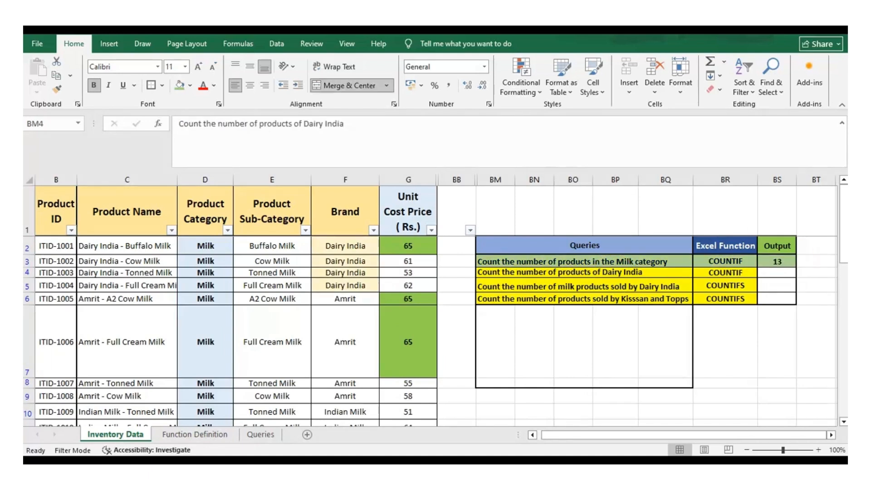
pyautogui.click(645, 269)
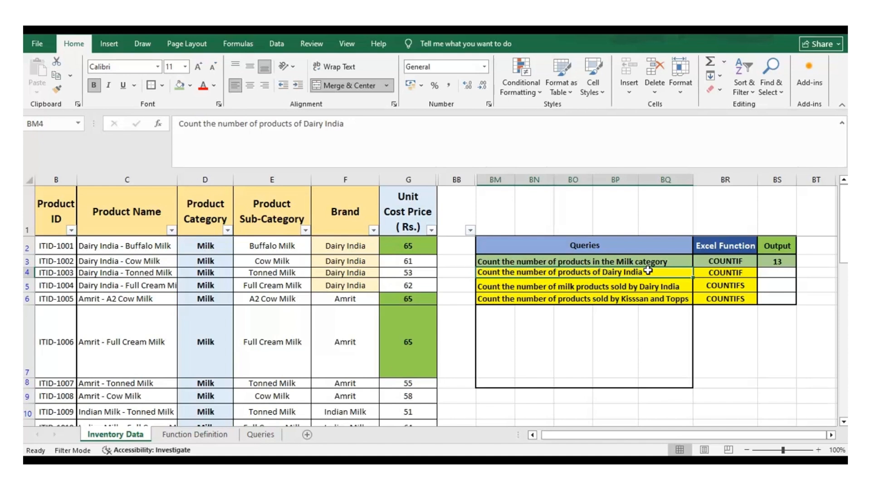
pyautogui.click(771, 274)
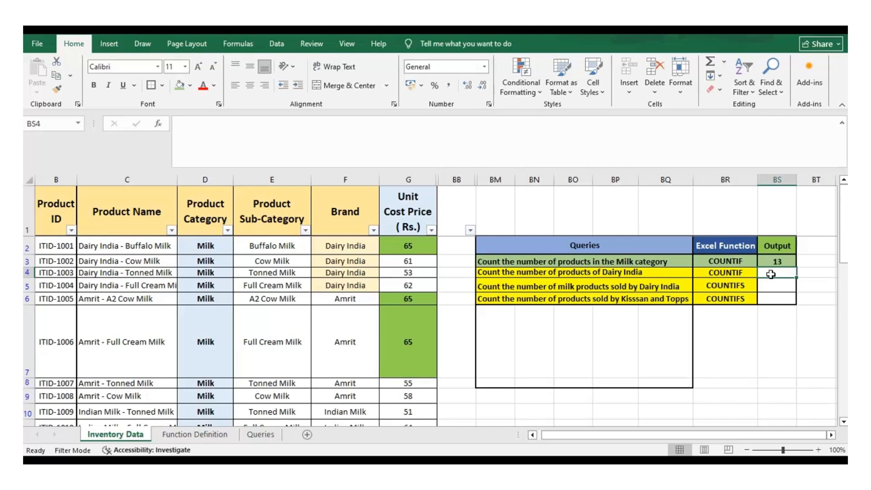
pyautogui.write('=')
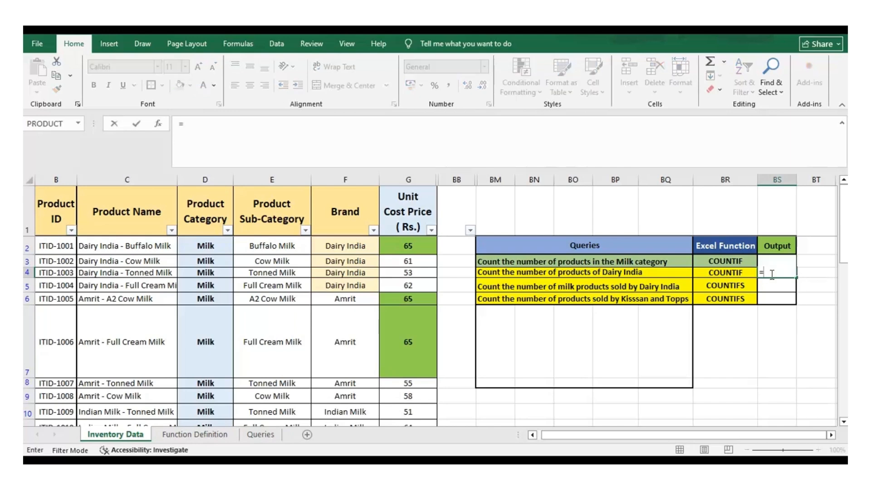
pyautogui.write('COUNTIF')
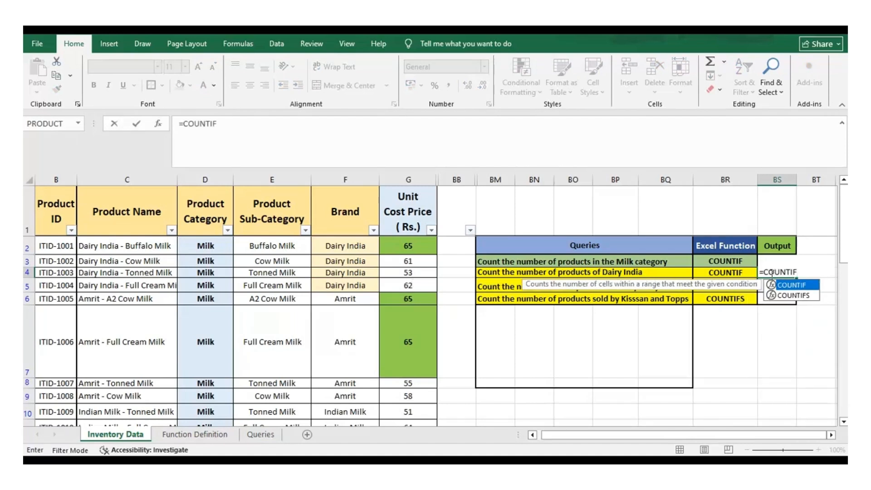
pyautogui.write('(')
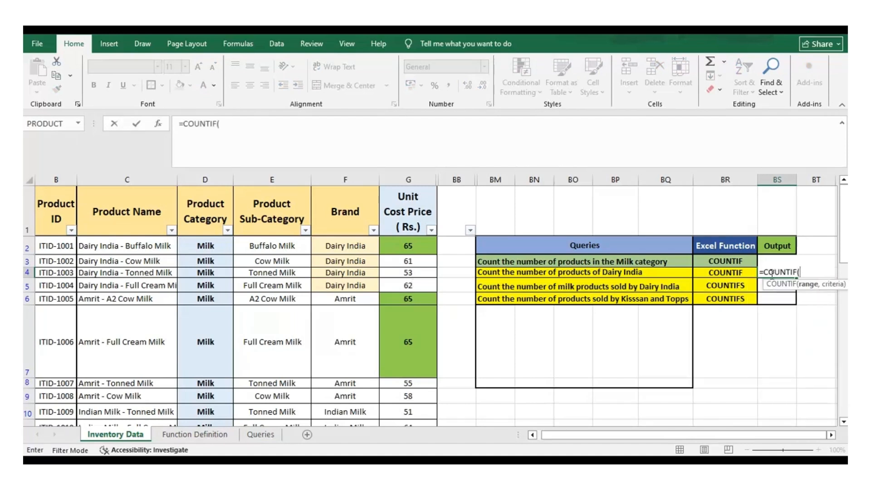
pyautogui.click(334, 180)
pyautogui.write(',')
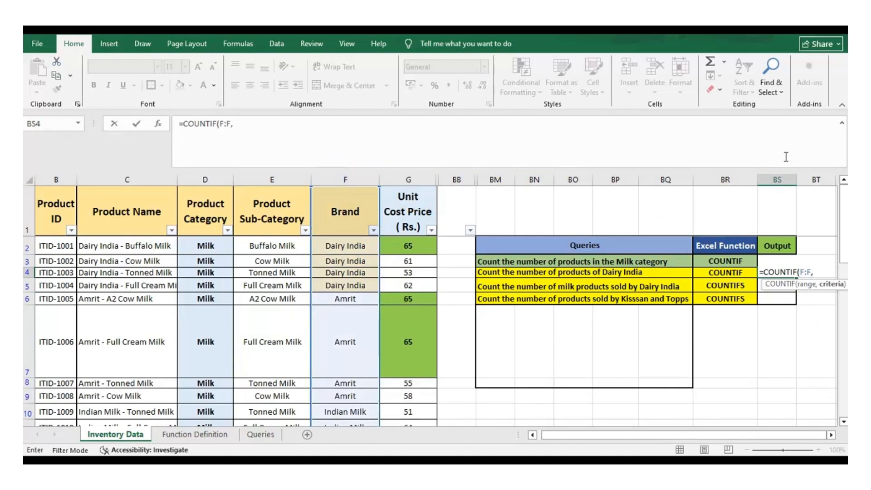
pyautogui.write('"')
pyautogui.click(756, 157)
pyautogui.write('Dairy India")')
pyautogui.press('Return')
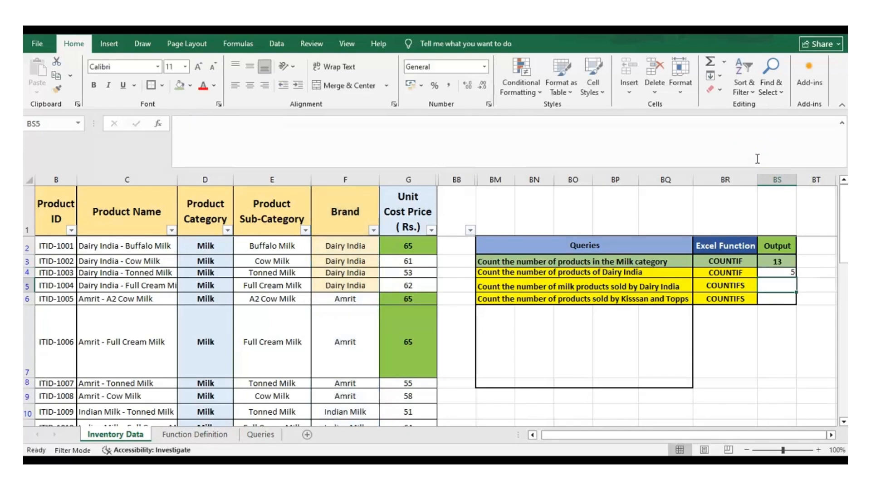
pyautogui.press('Up')
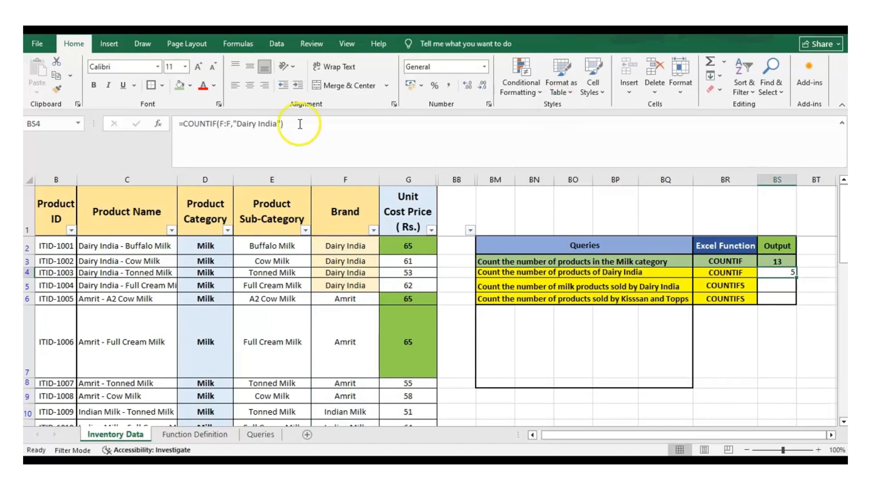
pyautogui.click(249, 86)
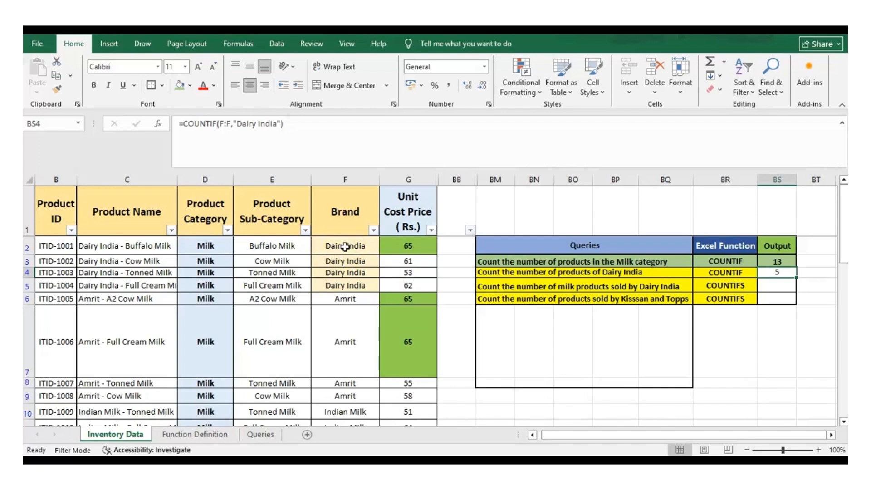
# Go through the Brand column entries down to the Dairy India bread row to check the Dairy India count
pyautogui.click(367, 243)
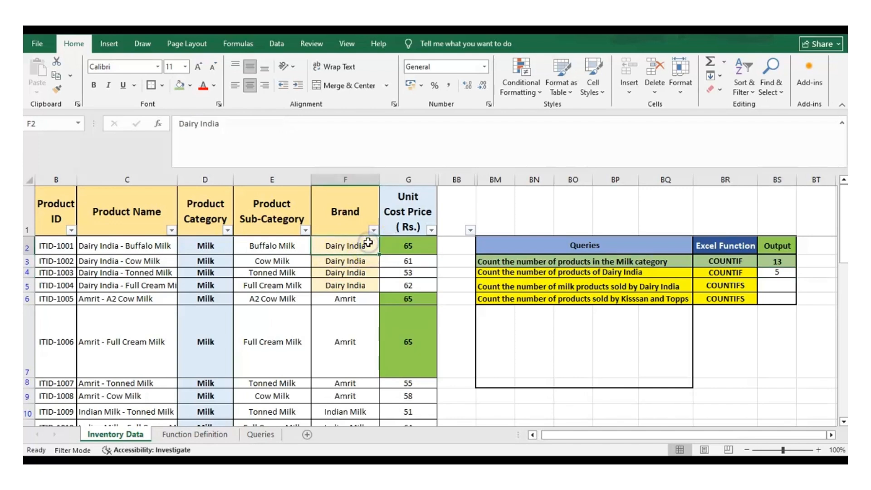
pyautogui.press('Down')
pyautogui.press('Down')
pyautogui.press('Down')
pyautogui.press('Up')
pyautogui.press('Up')
pyautogui.press('Up')
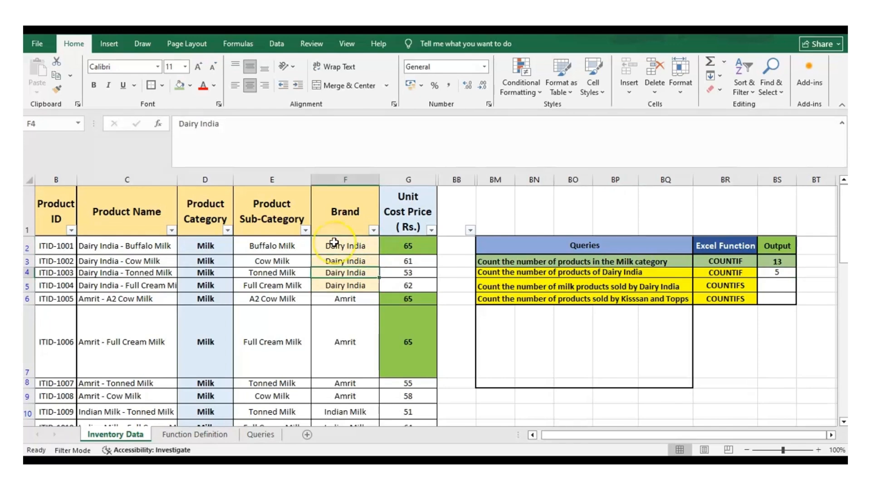
pyautogui.press('Down')
pyautogui.press('Down')
pyautogui.press('Down')
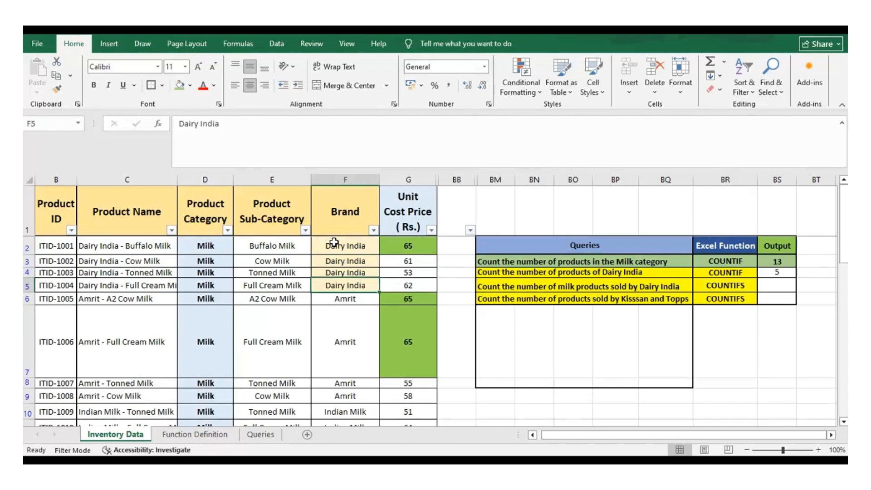
pyautogui.press('Down')
pyautogui.press('Down')
pyautogui.press('Down')
pyautogui.press('Down')
pyautogui.press('Down')
pyautogui.press('Down')
pyautogui.press('Down')
pyautogui.press('Down')
pyautogui.press('Down')
pyautogui.press('Down')
pyautogui.press('Down')
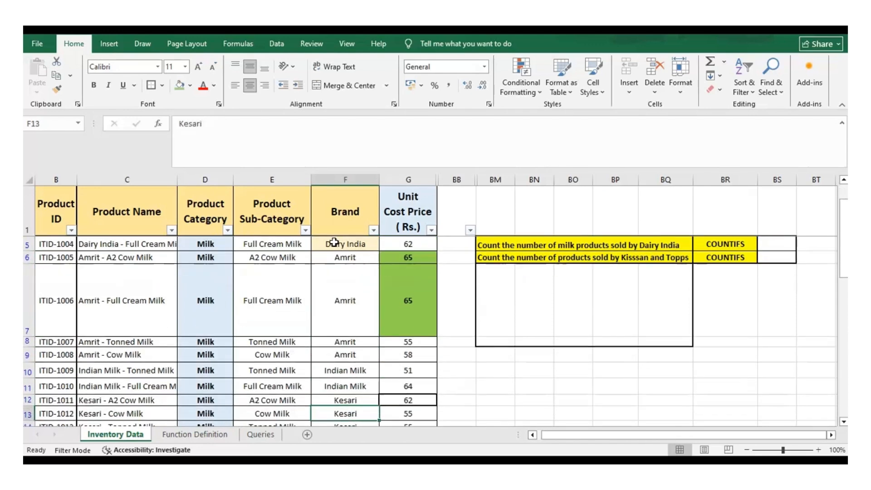
pyautogui.press('Up')
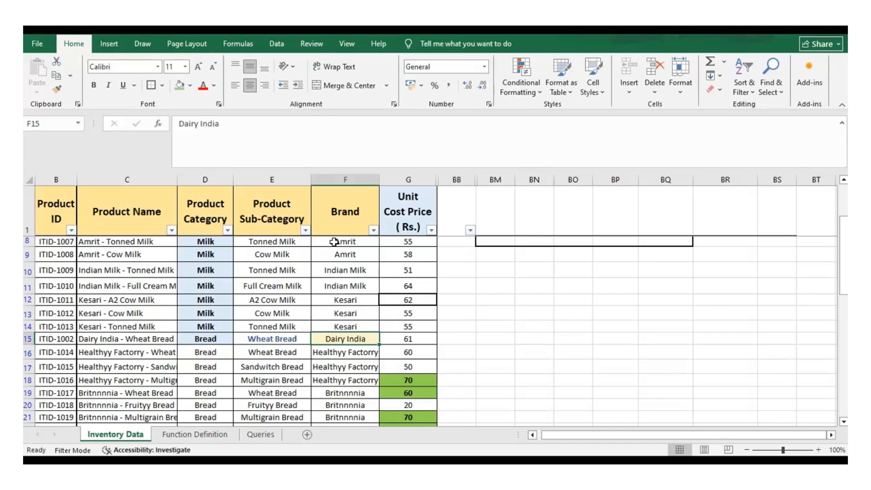
pyautogui.press('Up')
pyautogui.press('Up')
pyautogui.press('Up')
pyautogui.press('Up')
pyautogui.press('Up')
pyautogui.press('Up')
pyautogui.press('Up')
pyautogui.press('Up')
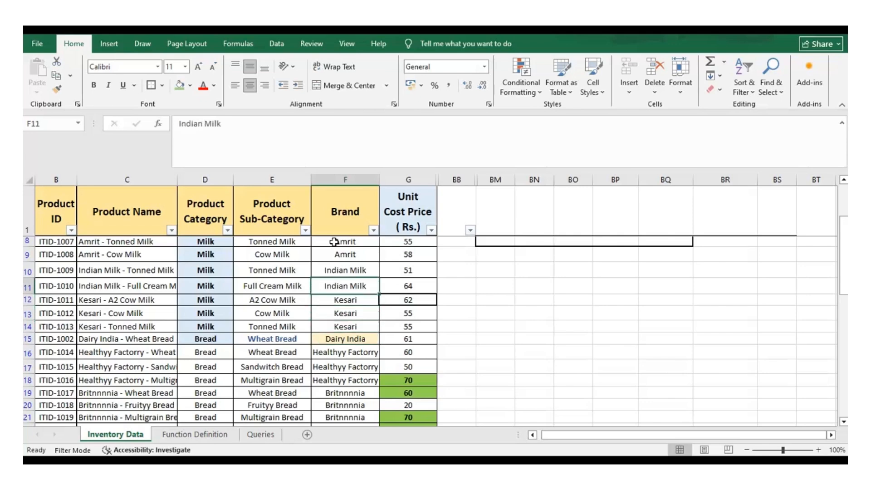
pyautogui.press('Up')
pyautogui.press('Up')
pyautogui.press('Up')
pyautogui.press('Up')
pyautogui.press('Up')
pyautogui.press('Up')
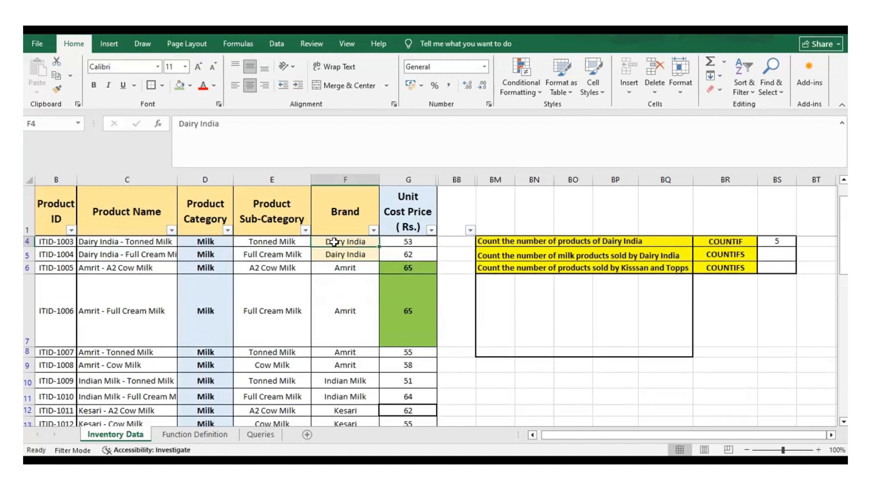
pyautogui.press('Down')
pyautogui.press('Down')
pyautogui.press('Down')
pyautogui.press('Down')
pyautogui.press('Down')
pyautogui.press('Down')
pyautogui.press('Down')
pyautogui.press('Down')
pyautogui.press('Down')
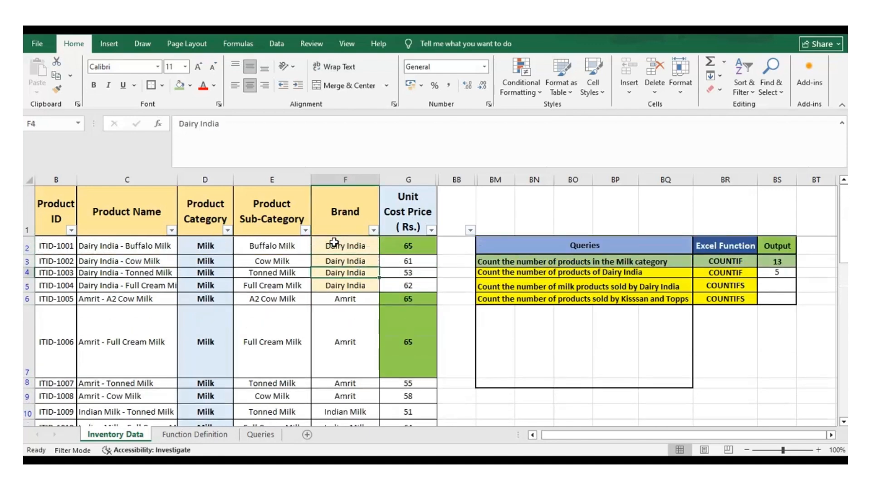
pyautogui.press('Down')
pyautogui.press('Down')
pyautogui.press('Down')
pyautogui.press('Down')
pyautogui.press('Down')
pyautogui.press('Down')
pyautogui.press('Down')
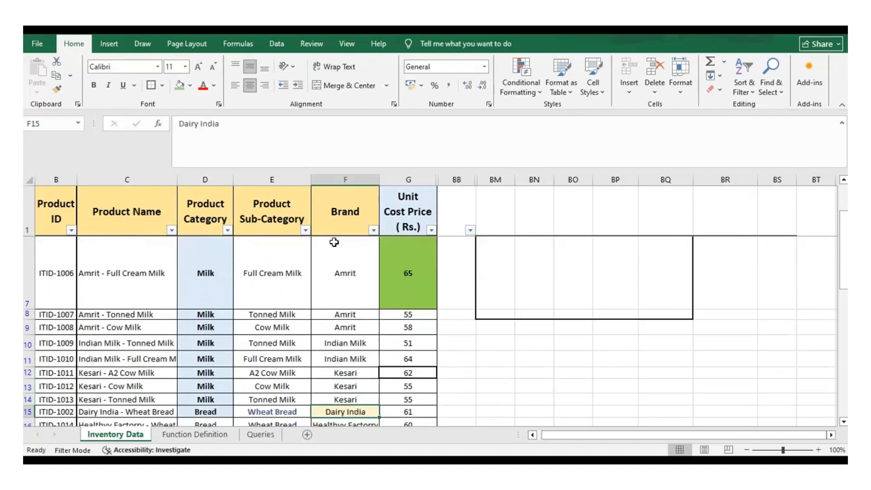
pyautogui.press('Up')
pyautogui.press('Up')
pyautogui.press('Up')
pyautogui.press('Up')
pyautogui.press('Up')
pyautogui.press('Up')
pyautogui.press('Up')
pyautogui.press('Up')
pyautogui.press('Up')
pyautogui.press('Up')
pyautogui.press('Up')
pyautogui.press('Up')
pyautogui.press('Up')
pyautogui.press('Up')
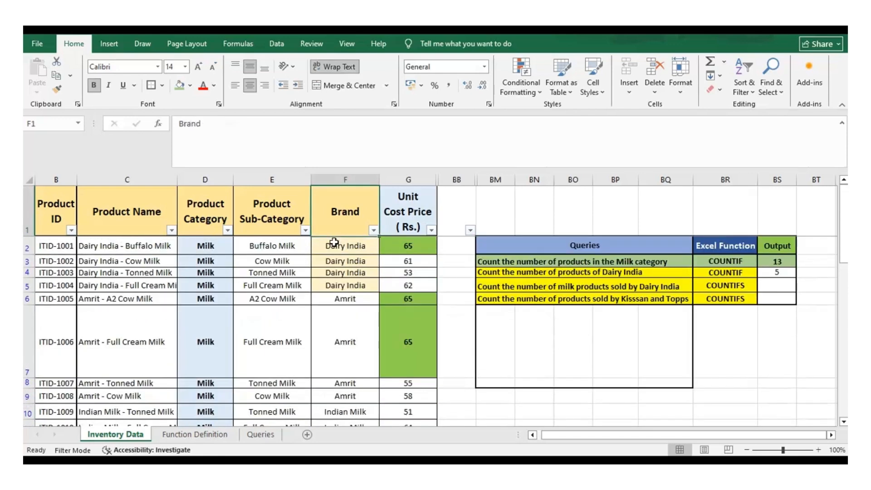
# Select the query about the number of milk products sold by Dairy India in row 5
pyautogui.press('Down')
pyautogui.press('Right')
pyautogui.press('Right')
pyautogui.press('Right')
pyautogui.press('Down')
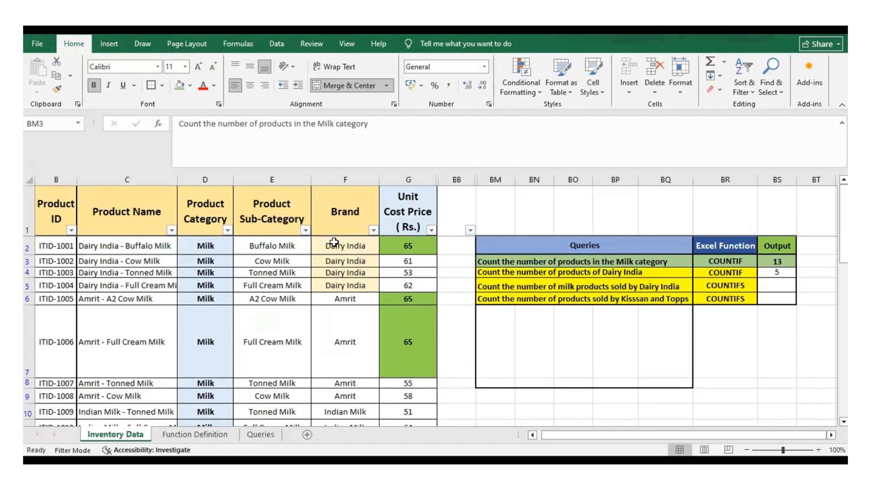
pyautogui.press('Down')
pyautogui.press('Down')
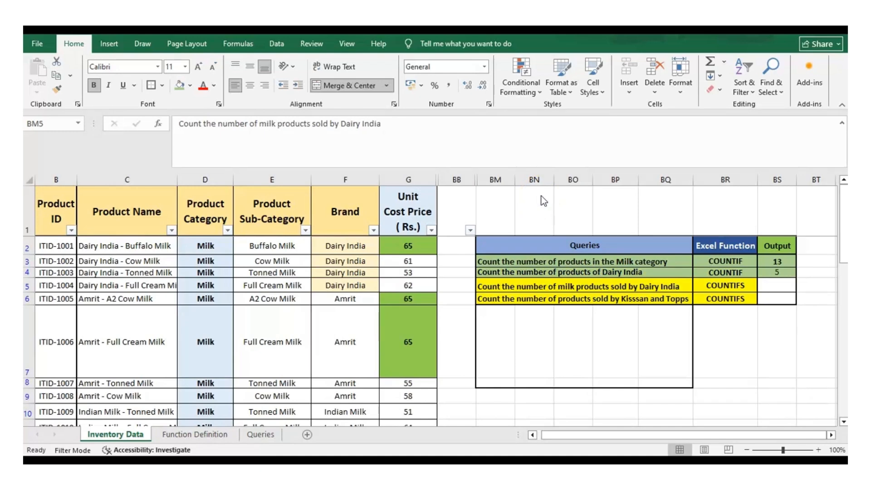
# Start a COUNTIFS formula in output cell BS5 with the Product Category column D:D as first range and "Milk" as its criterion
pyautogui.click(514, 285)
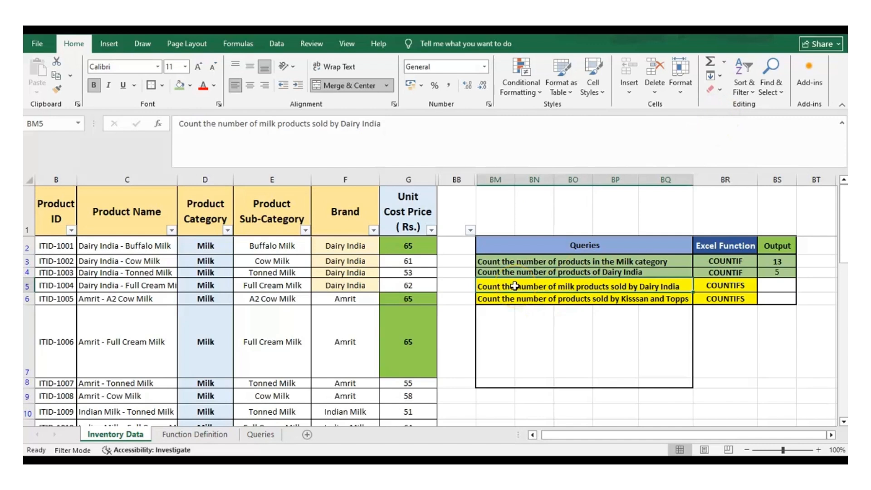
pyautogui.click(530, 285)
pyautogui.click(781, 283)
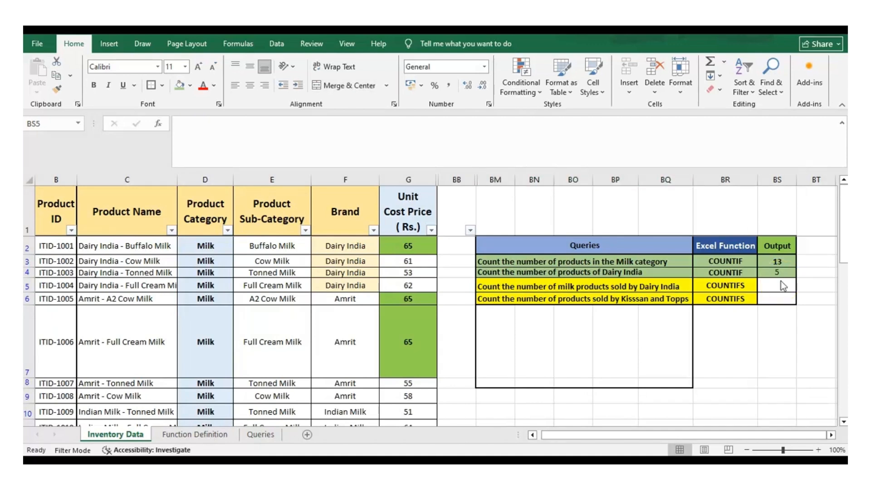
pyautogui.doubleClick(774, 285)
pyautogui.write('=')
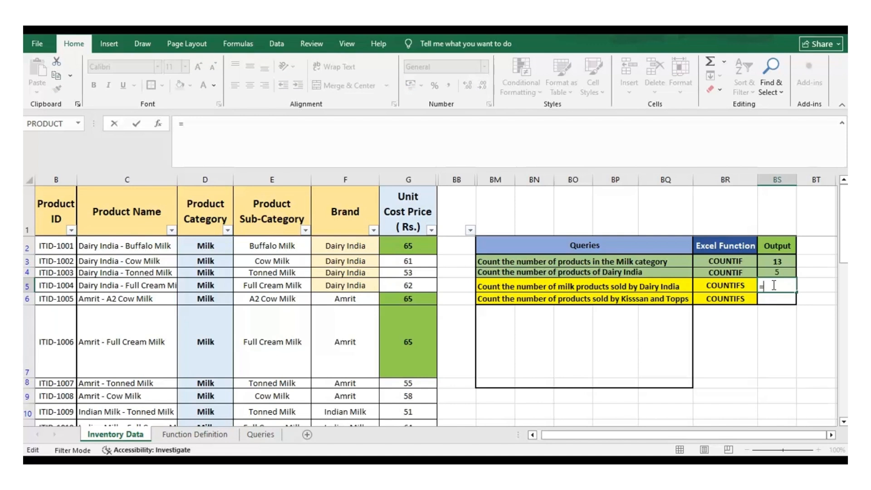
pyautogui.write('COUNTIFS')
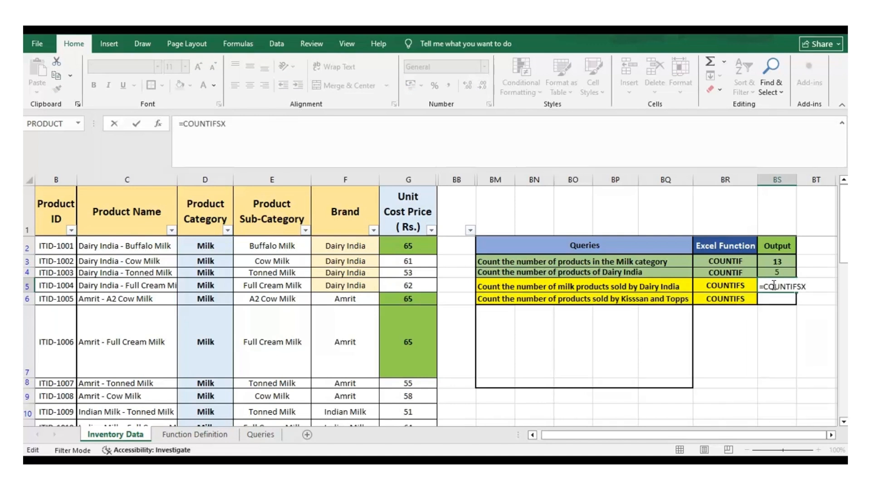
pyautogui.write('(')
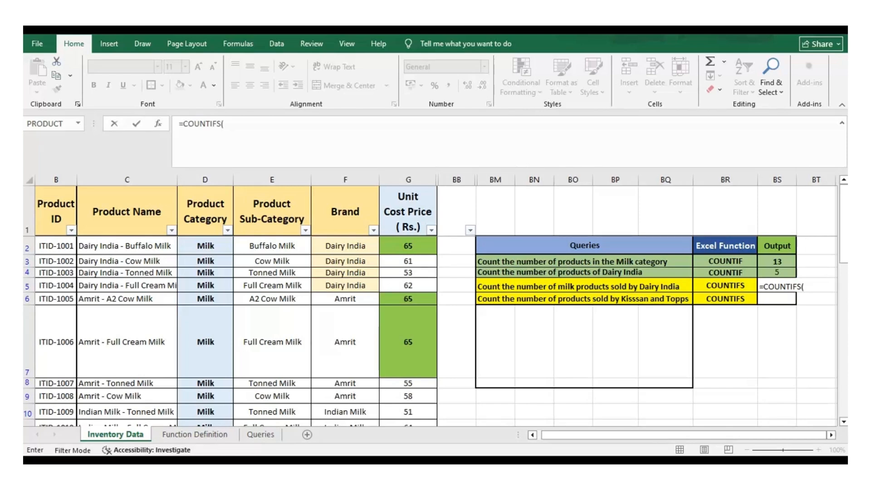
pyautogui.click(793, 286)
pyautogui.click(807, 286)
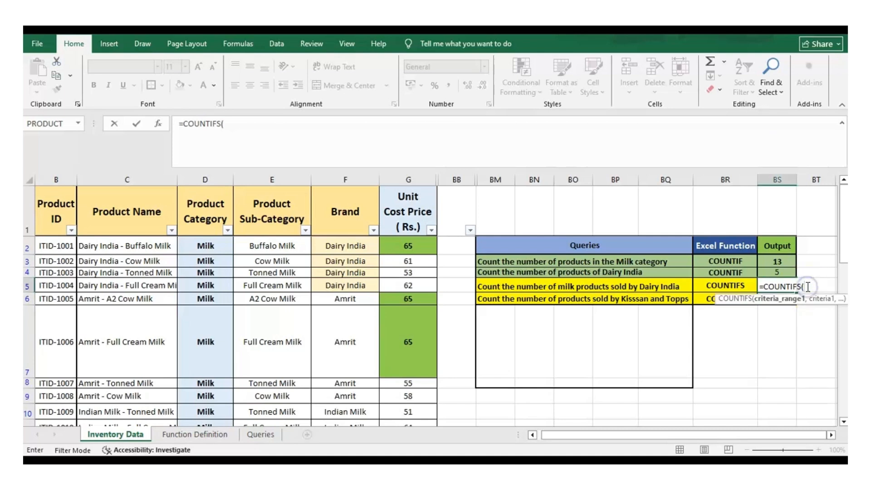
pyautogui.click(205, 177)
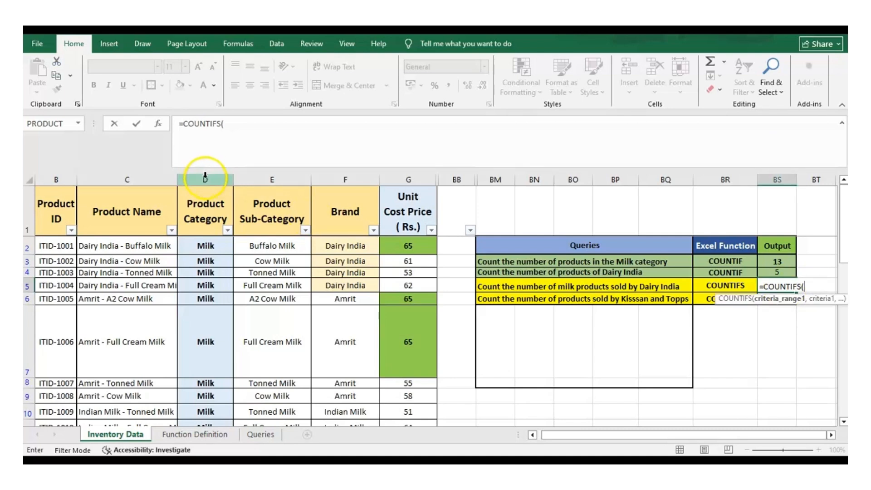
pyautogui.write(',')
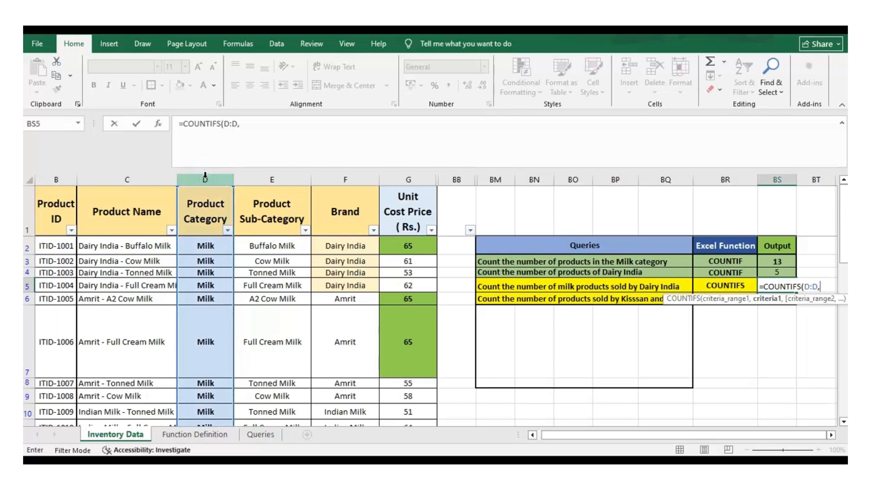
pyautogui.write('"Milk",')
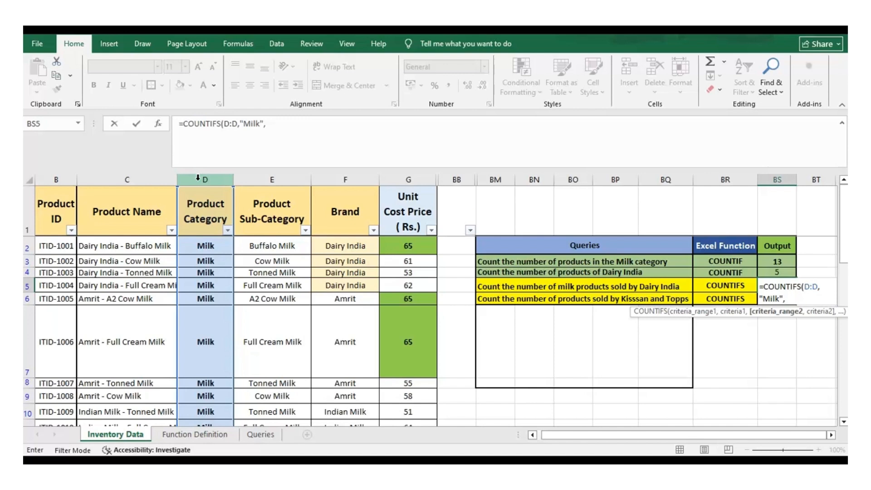
# Complete the BS5 formula with the Brand column F:F and the criterion "Dairy India"
pyautogui.click(361, 179)
pyautogui.write(',')
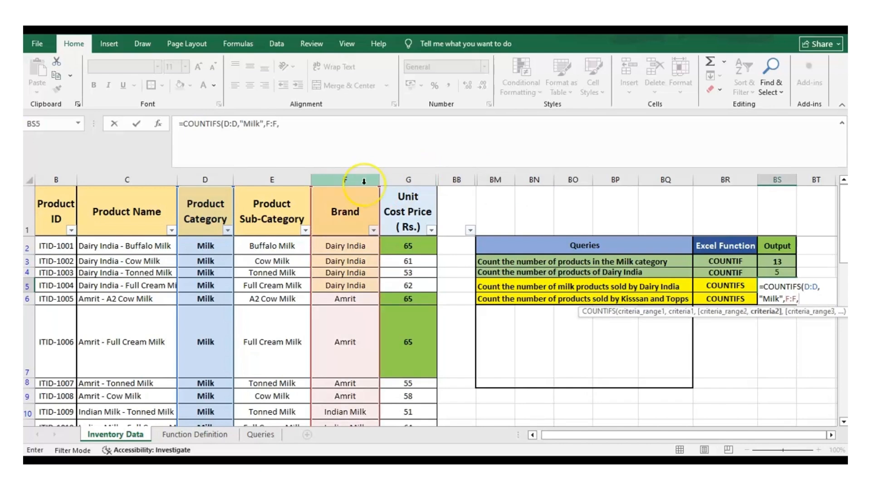
pyautogui.write('"Dairy India")')
pyautogui.press('Return')
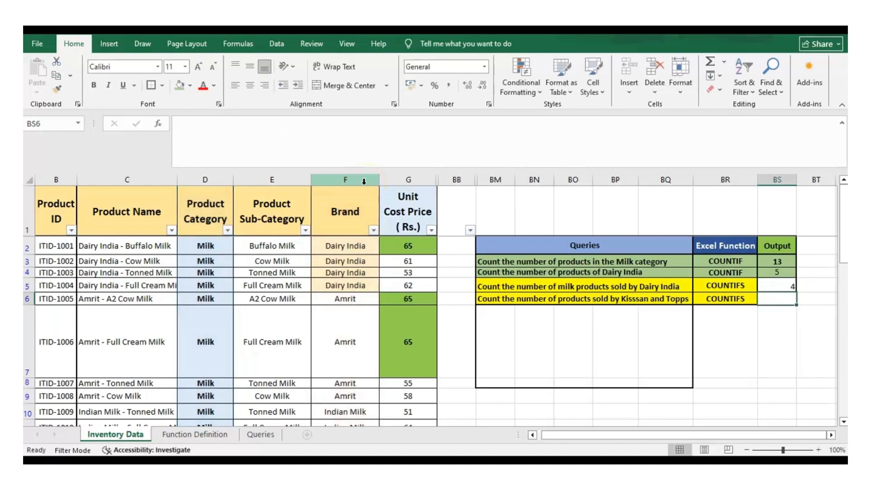
# Center the result of the Dairy India milk query in cell BS5
pyautogui.press('Up')
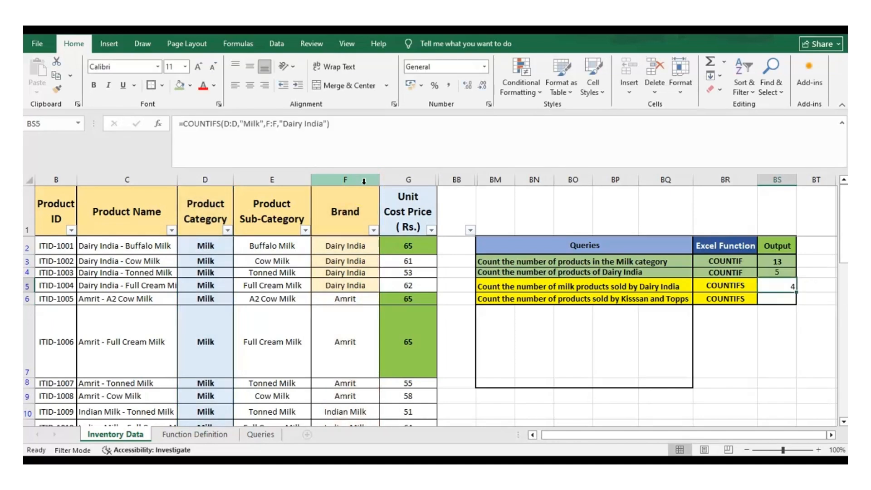
pyautogui.click(765, 287)
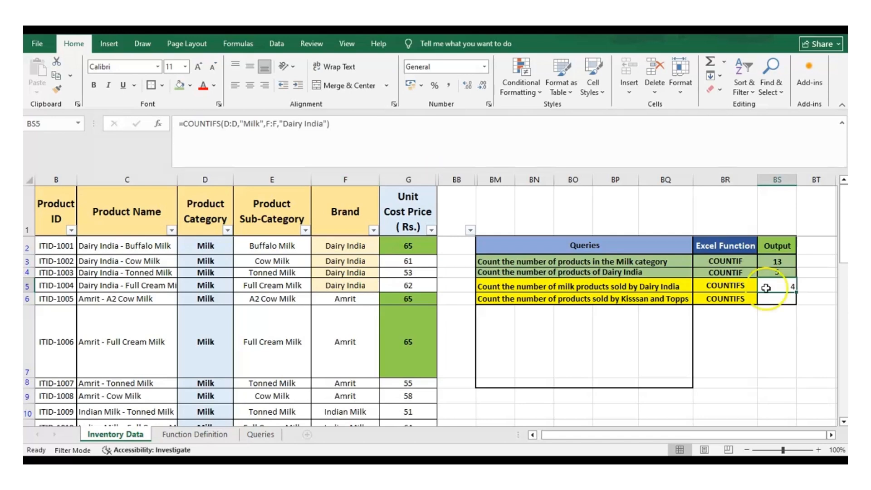
pyautogui.rightClick(765, 287)
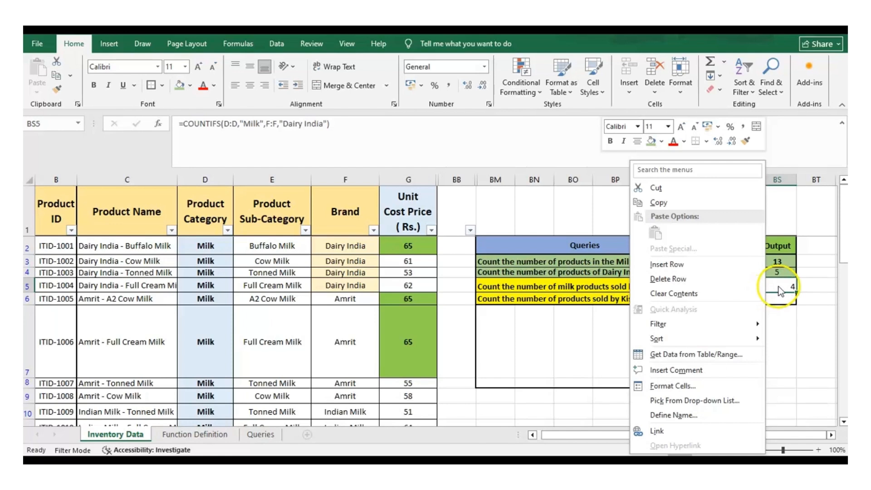
pyautogui.rightClick(778, 287)
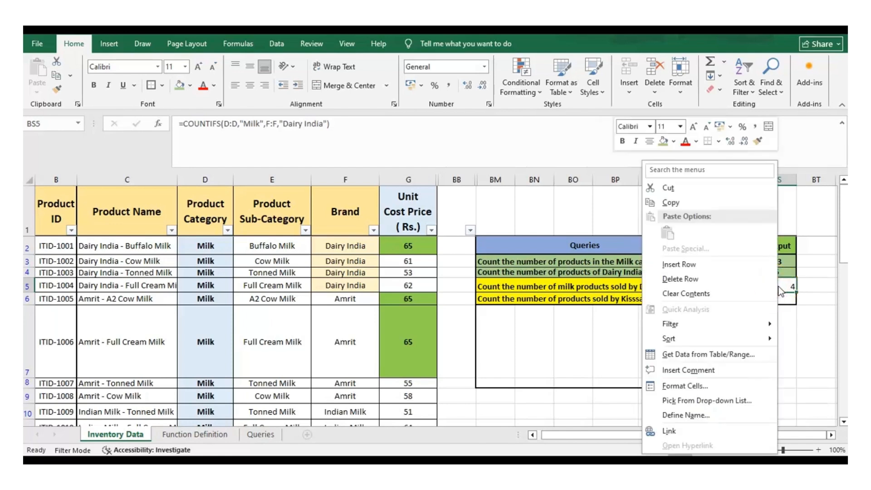
pyautogui.click(778, 287)
pyautogui.click(470, 141)
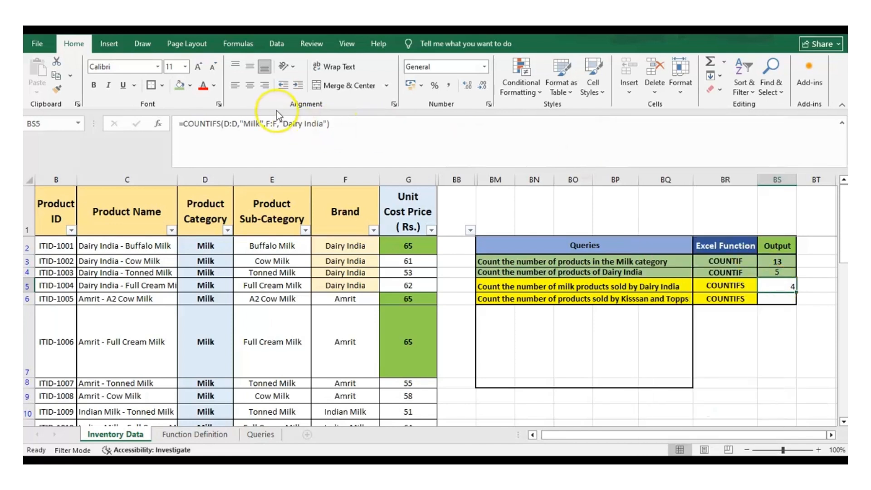
pyautogui.click(253, 86)
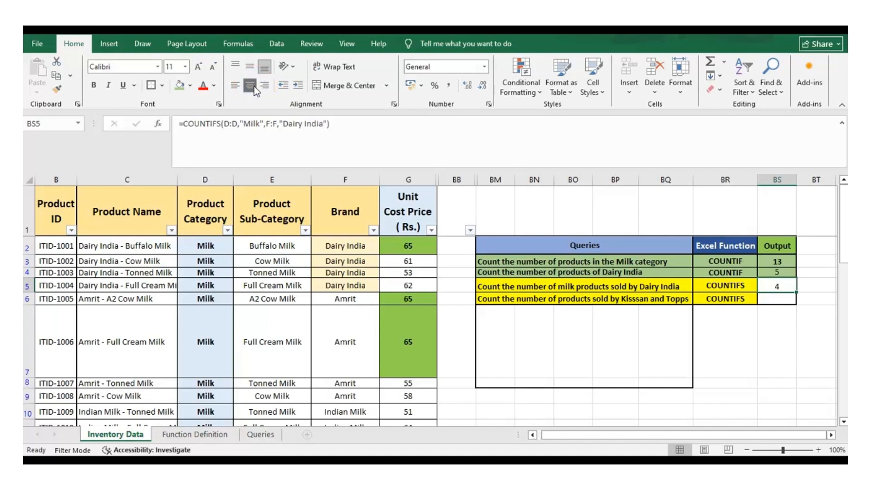
# Go through the Brand entries from F2 to the Dairy India bread row to check the Dairy India milk product count
pyautogui.click(360, 245)
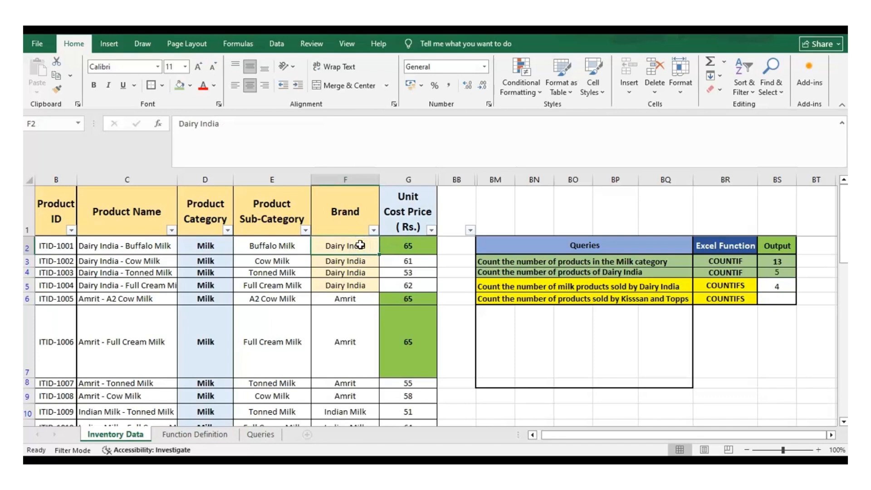
pyautogui.press('Down')
pyautogui.press('Down')
pyautogui.press('Down')
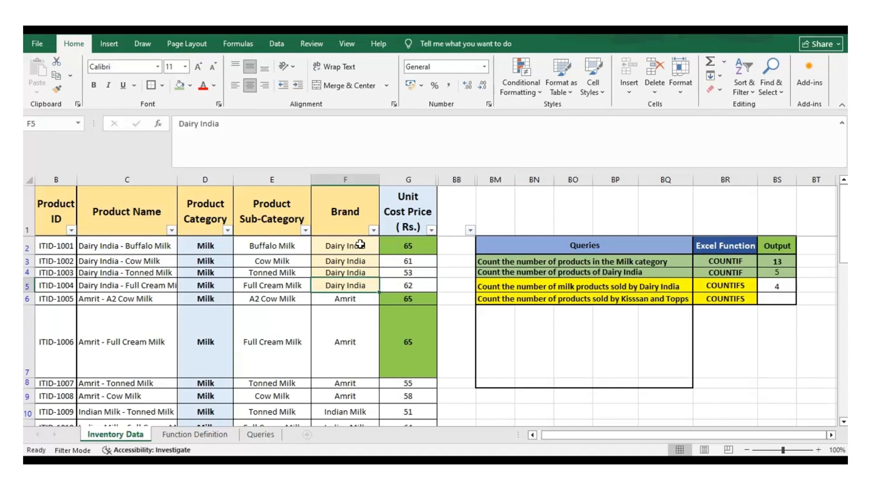
pyautogui.press('Down')
pyautogui.press('Down')
pyautogui.press('Down')
pyautogui.press('Down')
pyautogui.press('Down')
pyautogui.press('Down')
pyautogui.press('Down')
pyautogui.press('Down')
pyautogui.press('Down')
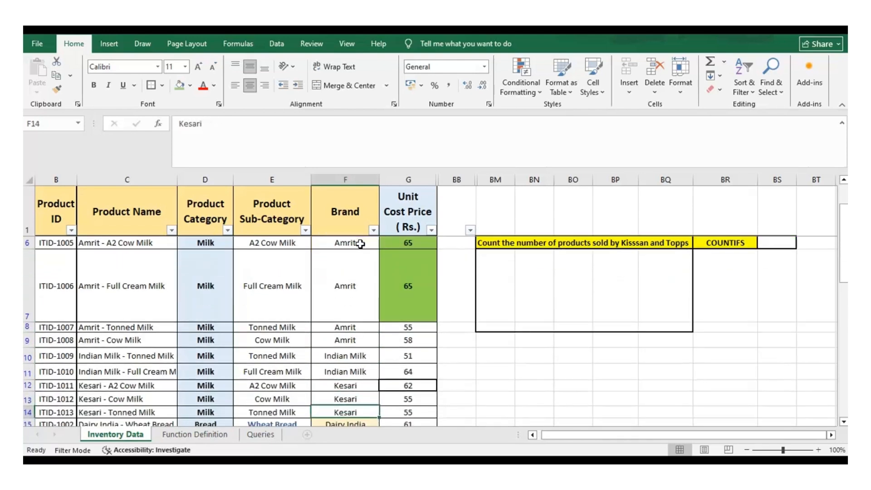
pyautogui.press('Down')
pyautogui.press('Down')
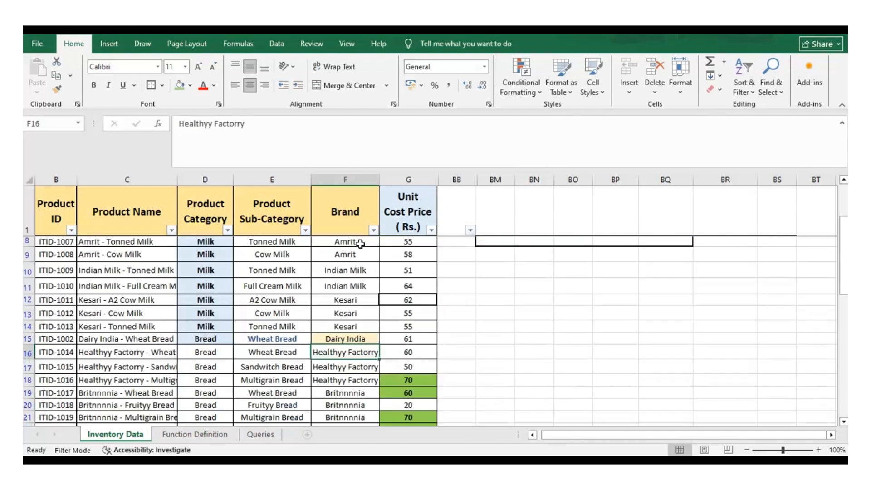
pyautogui.press('Up')
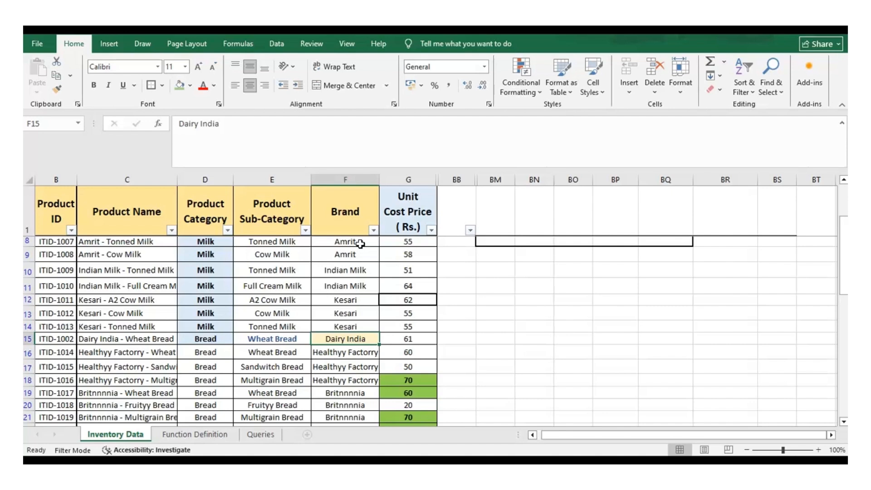
# Look through the remaining Brand entries below the bread row and return to the Dairy India milk rows
pyautogui.press('Down')
pyautogui.press('Down')
pyautogui.press('Down')
pyautogui.press('Down')
pyautogui.press('Down')
pyautogui.press('Down')
pyautogui.press('Down')
pyautogui.press('Down')
pyautogui.press('Down')
pyautogui.press('Down')
pyautogui.press('Down')
pyautogui.press('Down')
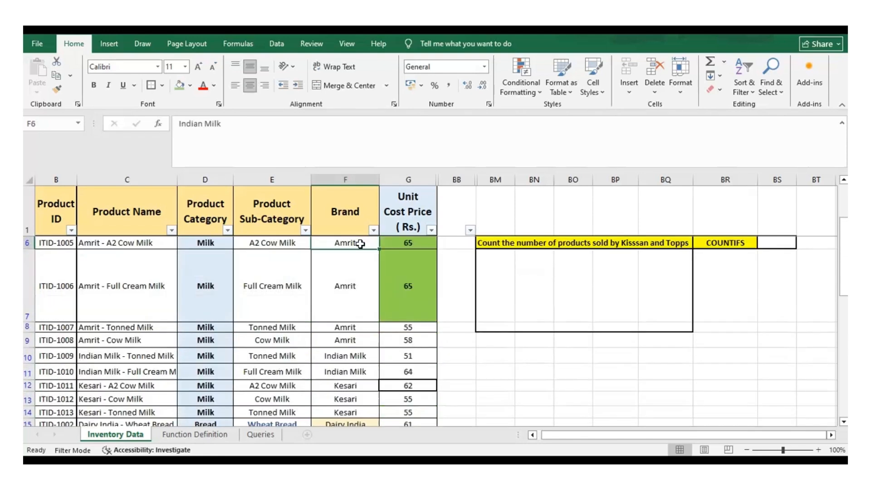
pyautogui.press('Up')
pyautogui.press('Up')
pyautogui.press('Up')
pyautogui.press('Up')
pyautogui.press('Up')
pyautogui.press('Down')
pyautogui.press('Down')
pyautogui.press('Down')
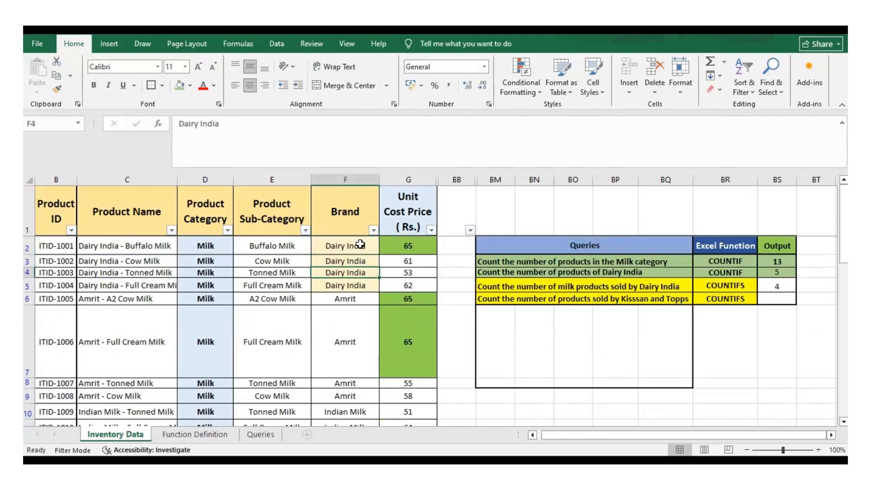
pyautogui.press('Up')
pyautogui.press('Up')
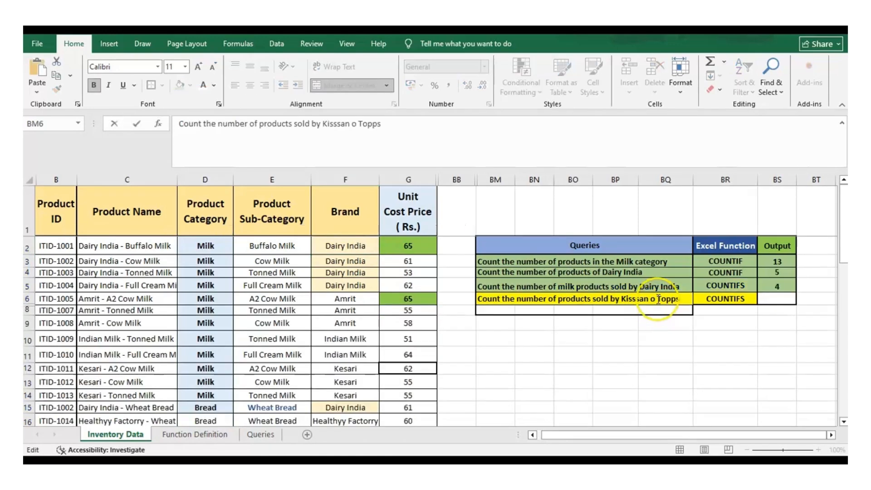
# Correct the query in row 6 to read "Count the number of products sold by Kisssan or Topps"
pyautogui.click(658, 298)
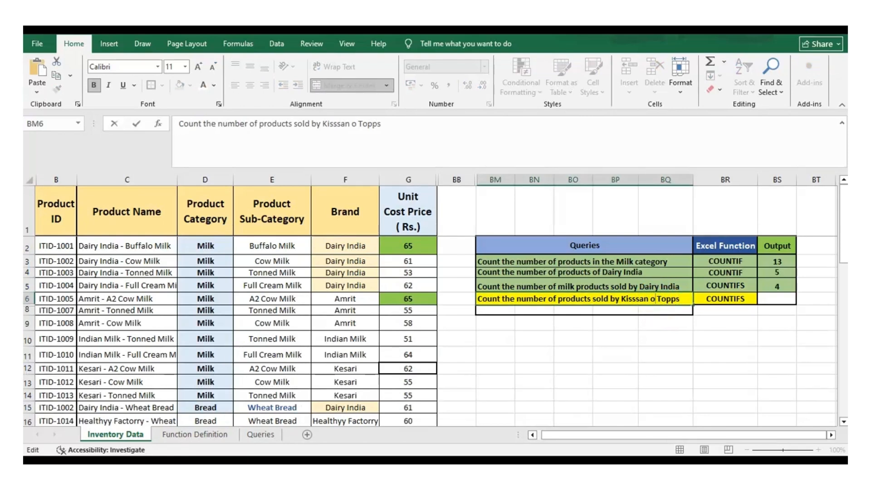
pyautogui.write('r')
pyautogui.click(768, 301)
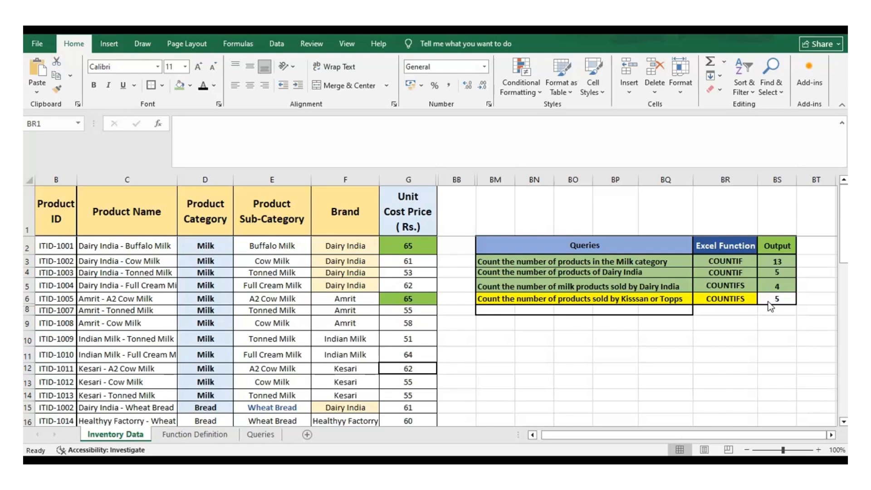
# Examine the formula in cell BS6, highlighting its Kisssan and Topps COUNTIFS parts one after the other
pyautogui.click(768, 301)
pyautogui.rightClick(768, 301)
pyautogui.press('Escape')
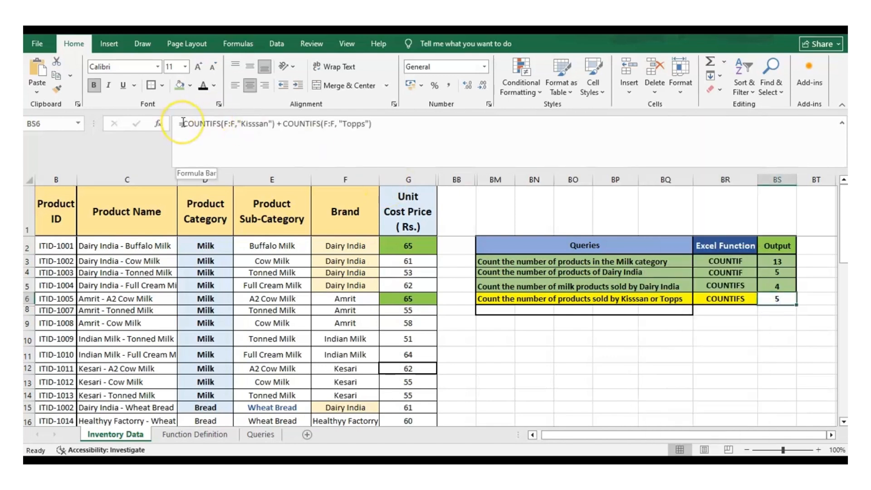
pyautogui.moveTo(183, 122); pyautogui.dragTo(221, 123)
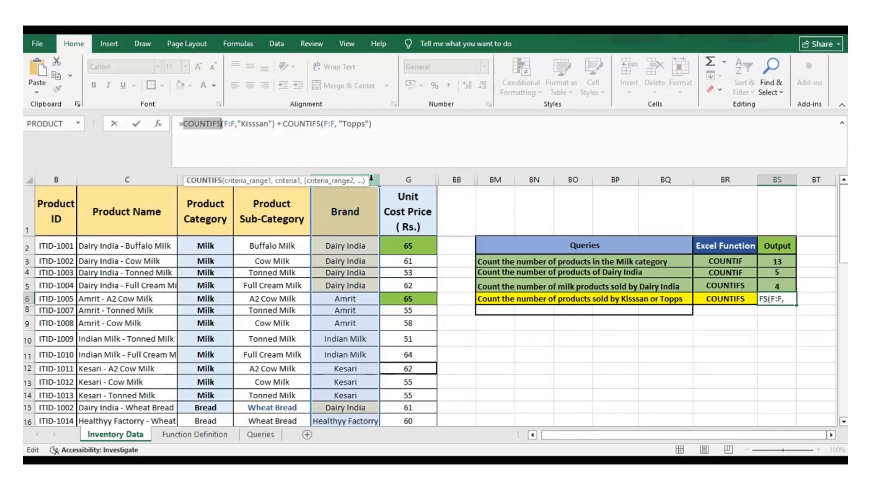
pyautogui.moveTo(221, 123); pyautogui.dragTo(266, 123)
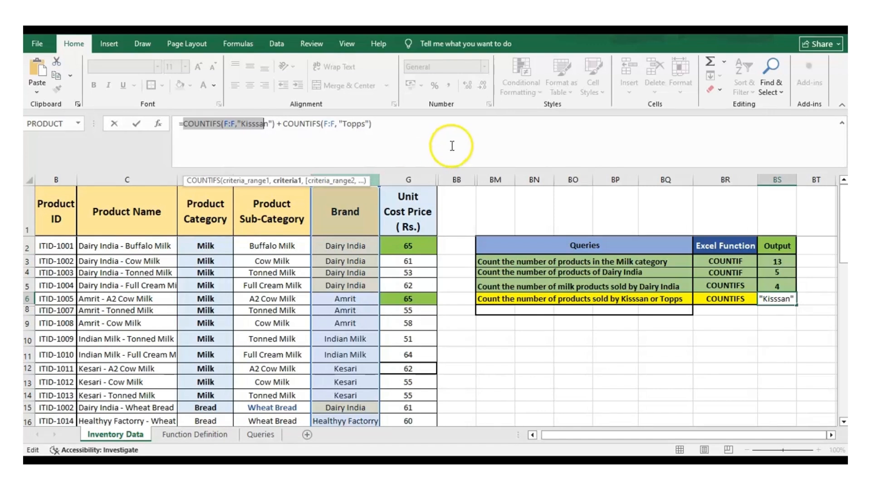
pyautogui.moveTo(283, 123); pyautogui.dragTo(377, 126)
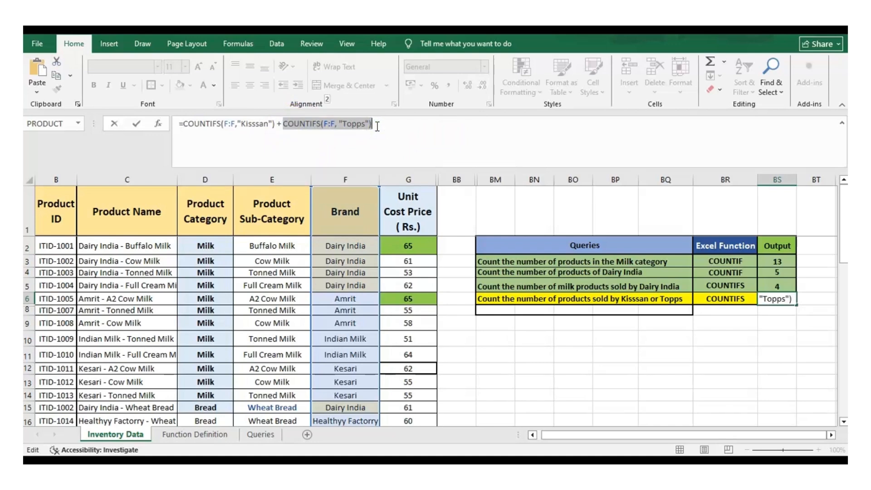
pyautogui.press('Return')
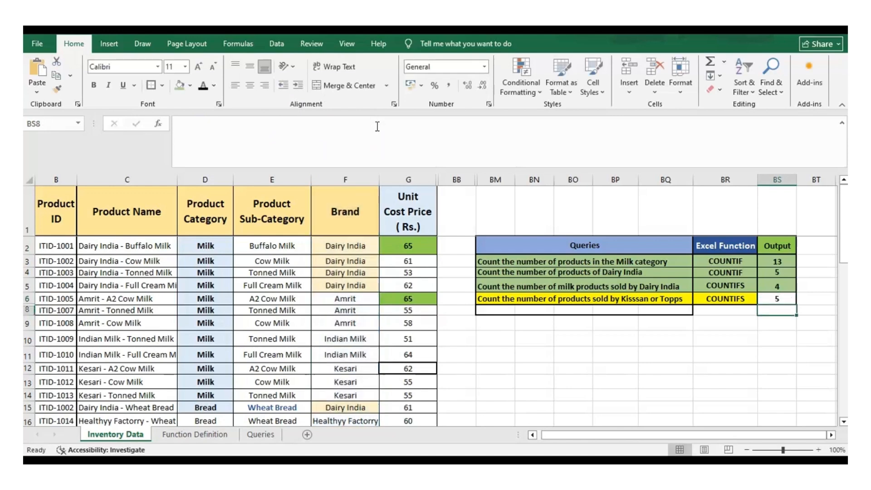
# Find the Kisssan and Topps entries in the Brand column and select F22 to F26 to check their count
pyautogui.press('Left')
pyautogui.press('Left')
pyautogui.press('Left')
pyautogui.press('Left')
pyautogui.press('Left')
pyautogui.press('Left')
pyautogui.press('Left')
pyautogui.press('Left')
pyautogui.press('Left')
pyautogui.press('Down')
pyautogui.press('Down')
pyautogui.press('Down')
pyautogui.press('Down')
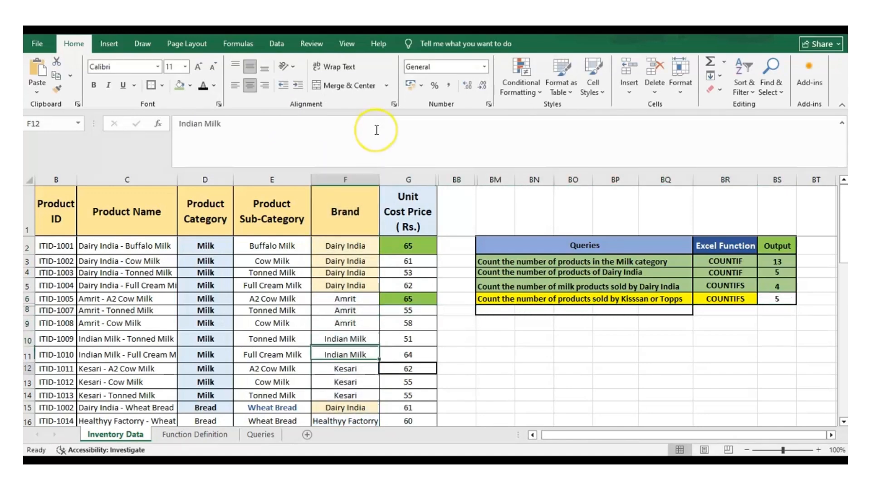
pyautogui.press('Down')
pyautogui.press('Down')
pyautogui.press('Down')
pyautogui.press('Down')
pyautogui.press('Down')
pyautogui.press('Down')
pyautogui.press('Down')
pyautogui.press('Down')
pyautogui.press('Down')
pyautogui.press('Down')
pyautogui.press('Down')
pyautogui.press('Down')
pyautogui.press('Down')
pyautogui.press('Down')
pyautogui.press('Down')
pyautogui.press('Up')
pyautogui.press('Up')
pyautogui.press('Up')
pyautogui.press('Up')
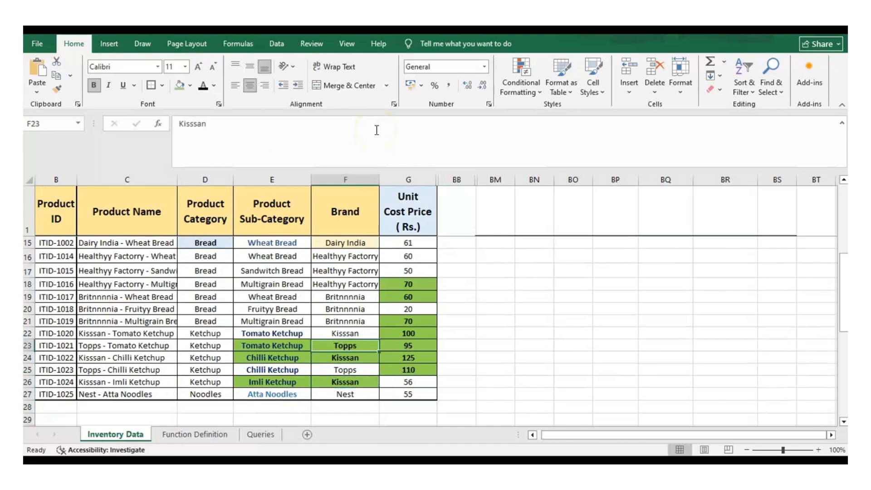
pyautogui.press('Up')
pyautogui.hotkey('shift', 'Down')
pyautogui.hotkey('shift', 'Down')
pyautogui.hotkey('shift', 'Down')
pyautogui.hotkey('shift', 'Down')
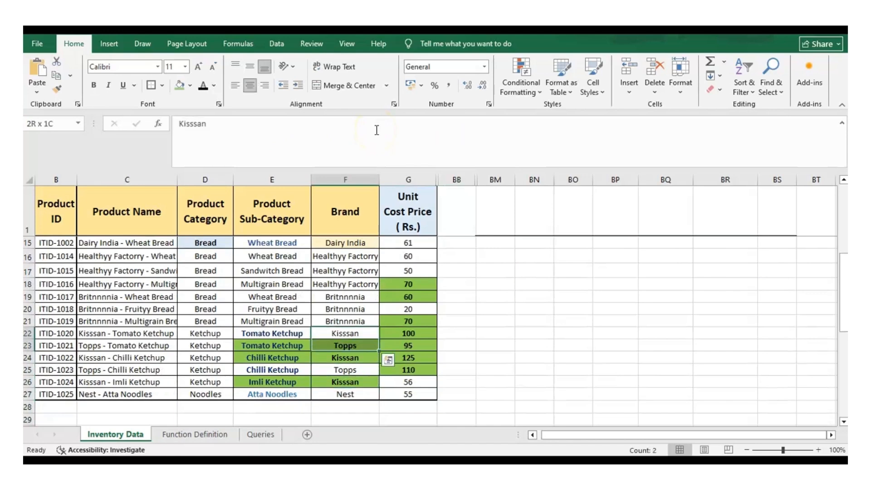